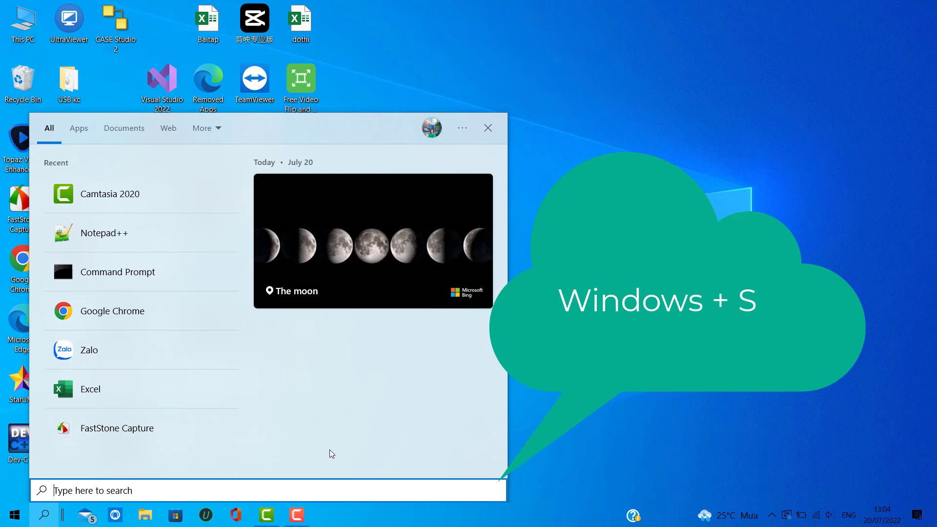
# - Open Task Scheduler through Windows search and start creating a new task
pyautogui.write('tas')
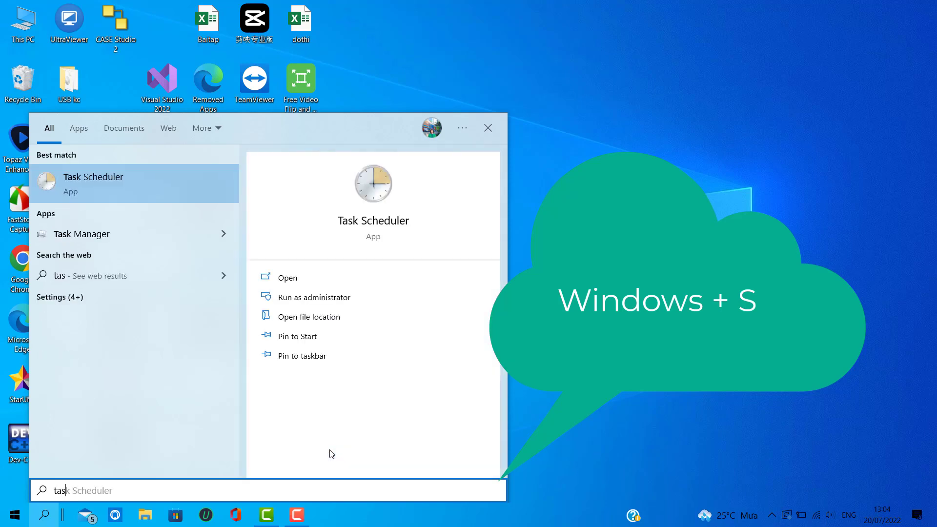
pyautogui.click(206, 187)
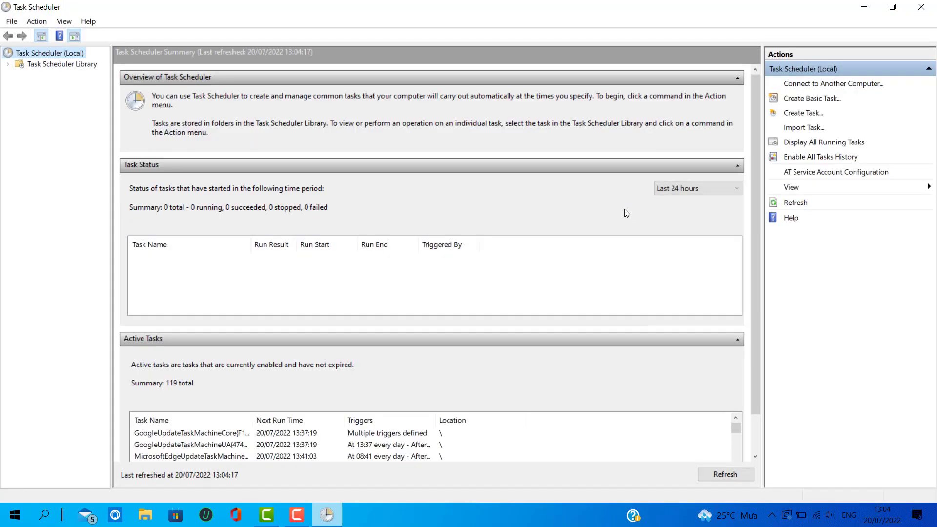
pyautogui.click(815, 115)
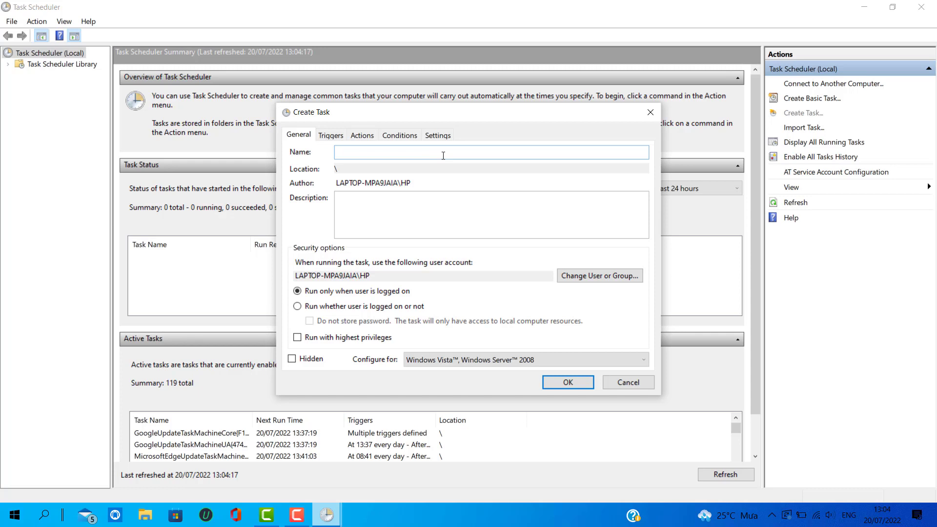
# - Set the task to run whether the user is logged on or not, with highest privileges, configured for Windows 10
pyautogui.click(297, 306)
pyautogui.click(297, 338)
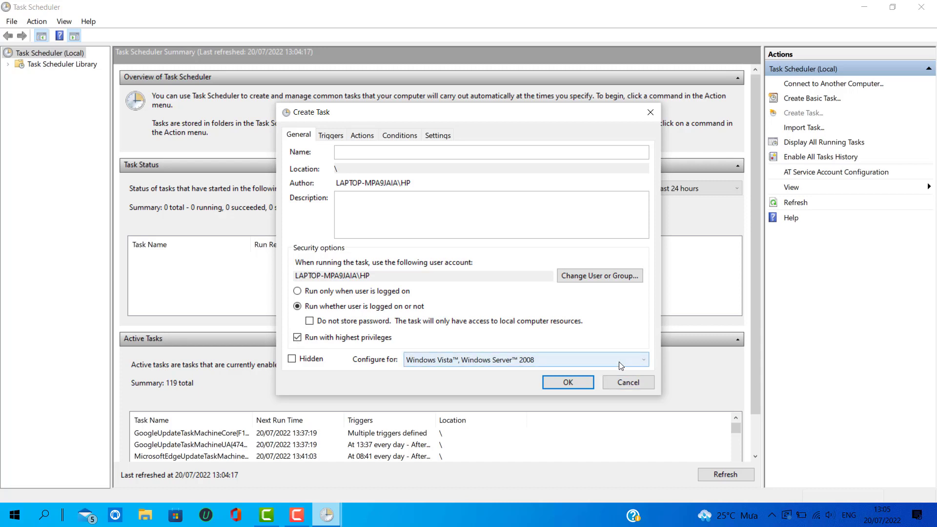
pyautogui.click(600, 361)
pyautogui.click(591, 383)
pyautogui.click(590, 359)
pyautogui.click(586, 375)
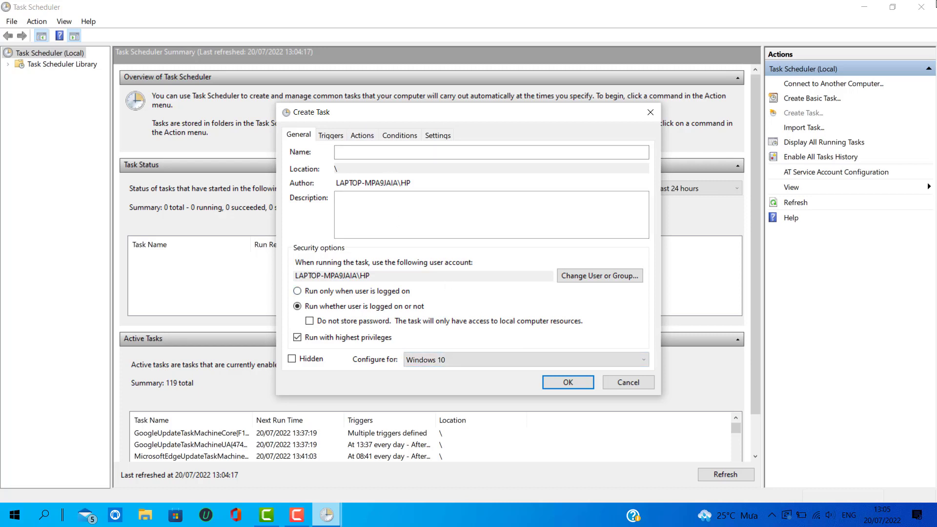
# - Add a daily schedule trigger to the task, keeping the default start date and time
pyautogui.click(335, 136)
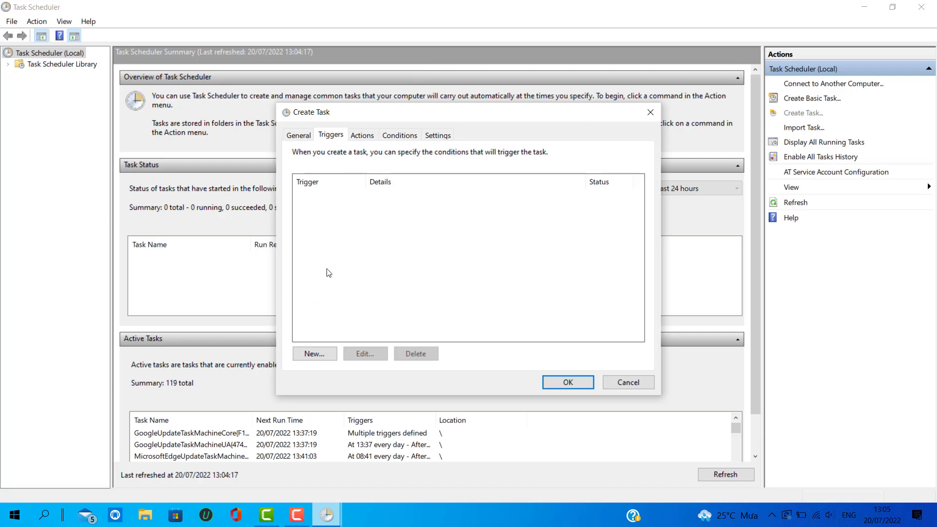
pyautogui.click(317, 360)
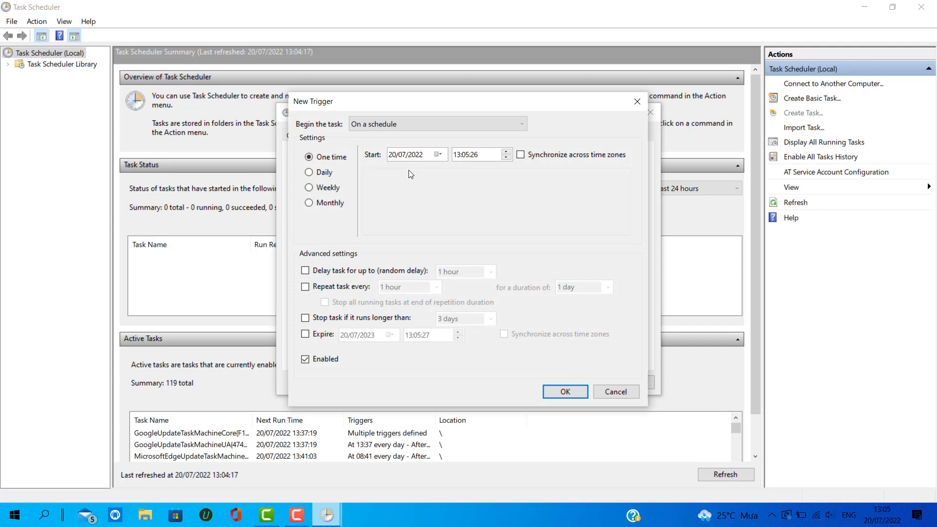
pyautogui.click(309, 172)
pyautogui.click(576, 388)
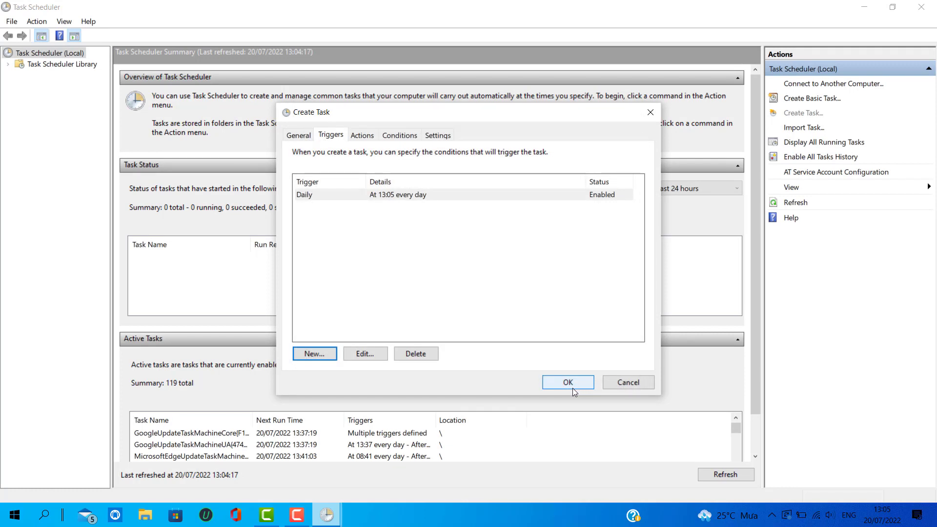
# - Add a Start a program action to the task that runs C:\Windows\System32\WSReset.exe
pyautogui.click(364, 136)
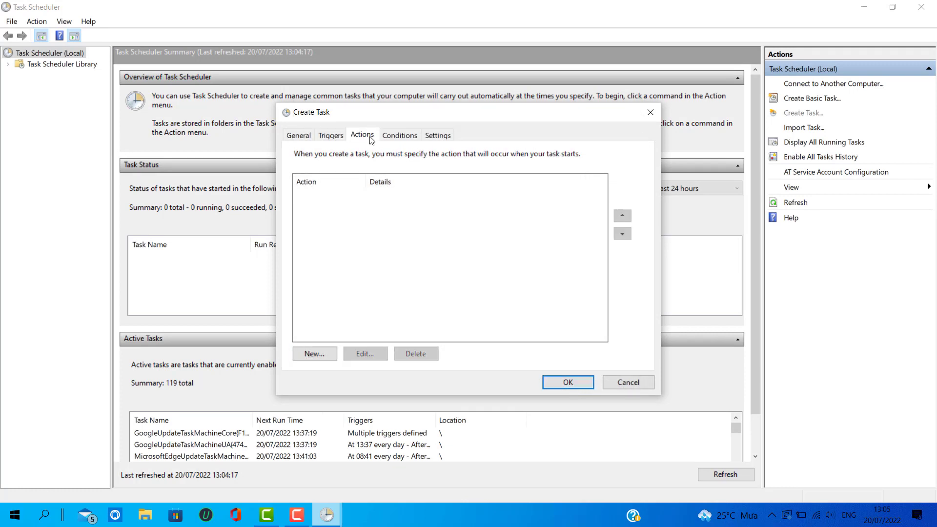
pyautogui.click(315, 354)
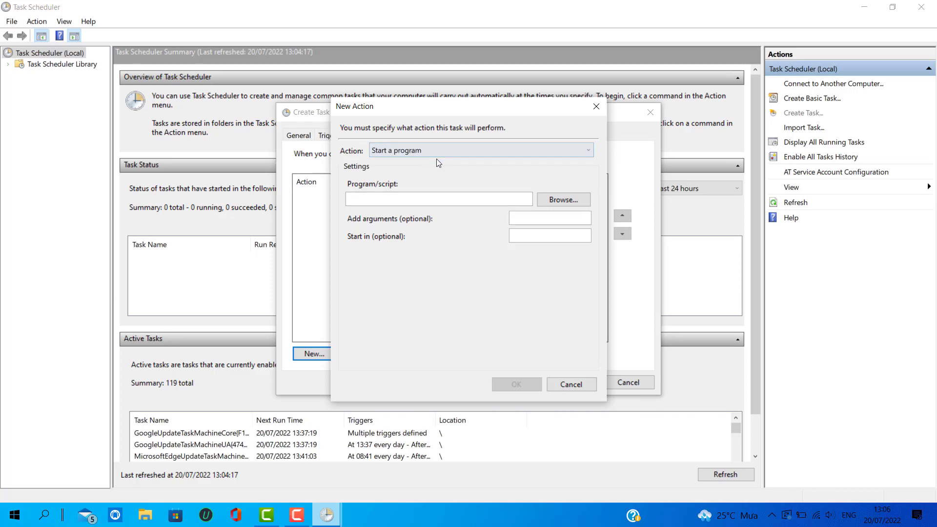
pyautogui.click(555, 201)
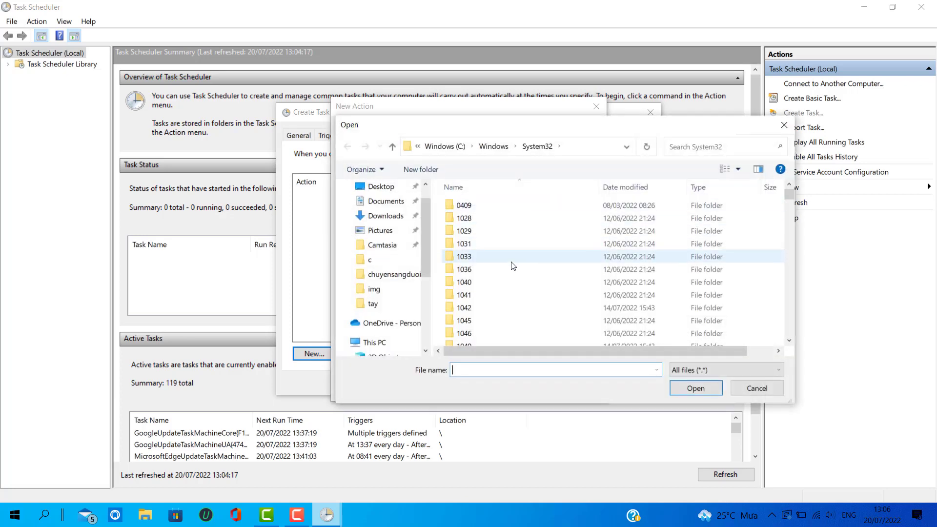
pyautogui.moveTo(790, 198); pyautogui.dragTo(801, 336)
pyautogui.click(757, 388)
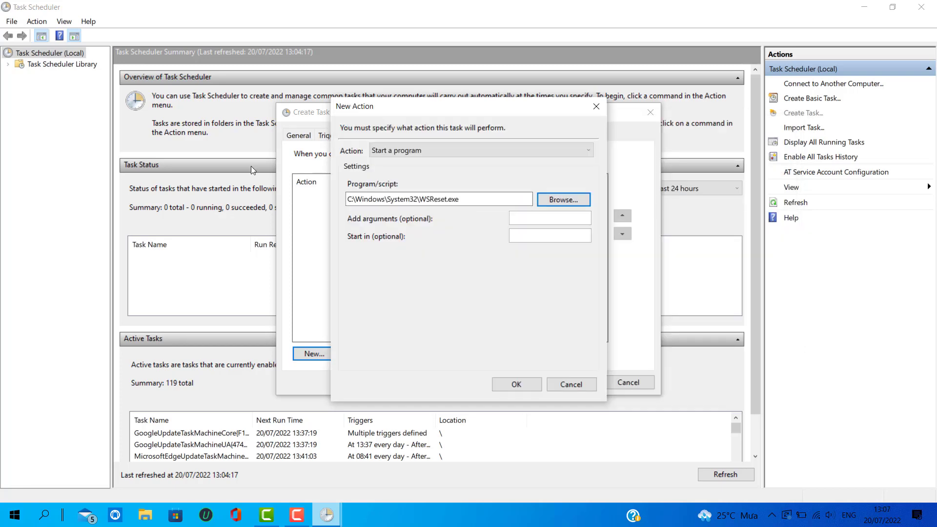
pyautogui.click(531, 385)
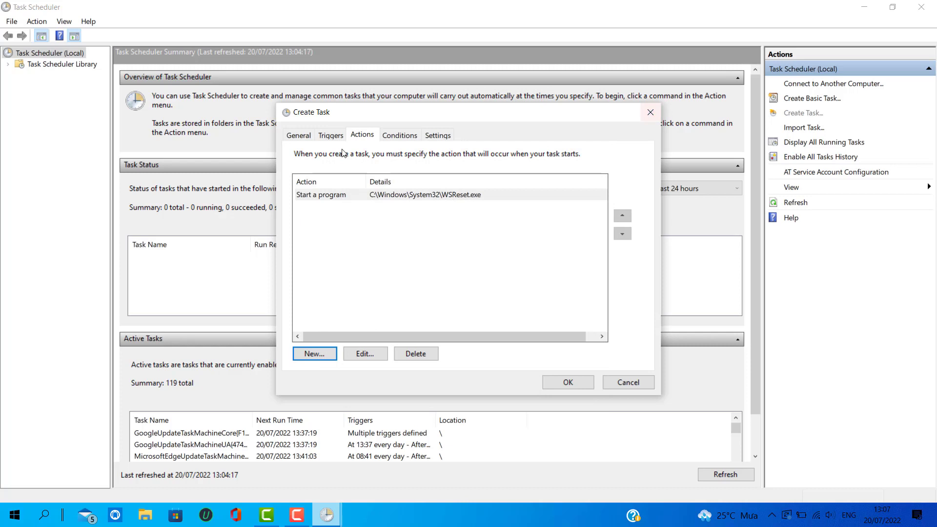
# - In the task's conditions, enable waking the computer to run it and disable starting only on AC power
pyautogui.click(391, 137)
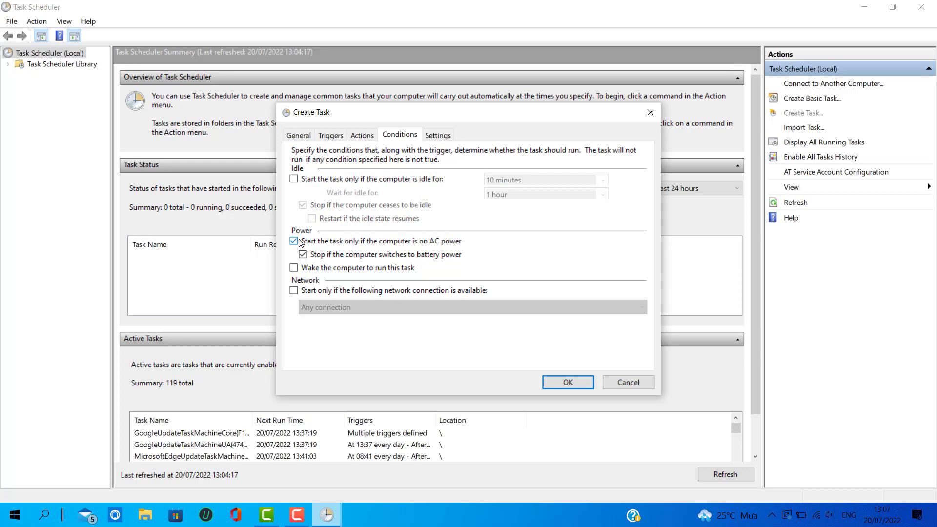
pyautogui.click(294, 268)
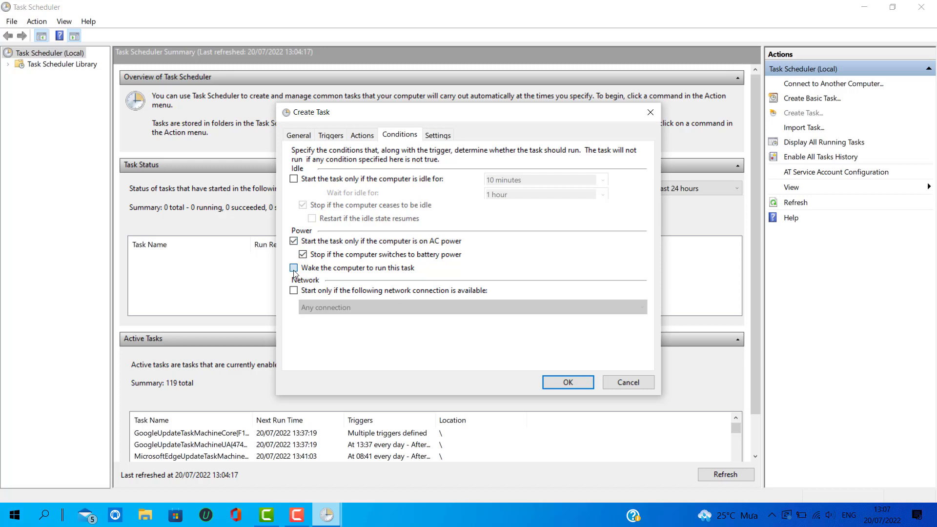
pyautogui.click(294, 241)
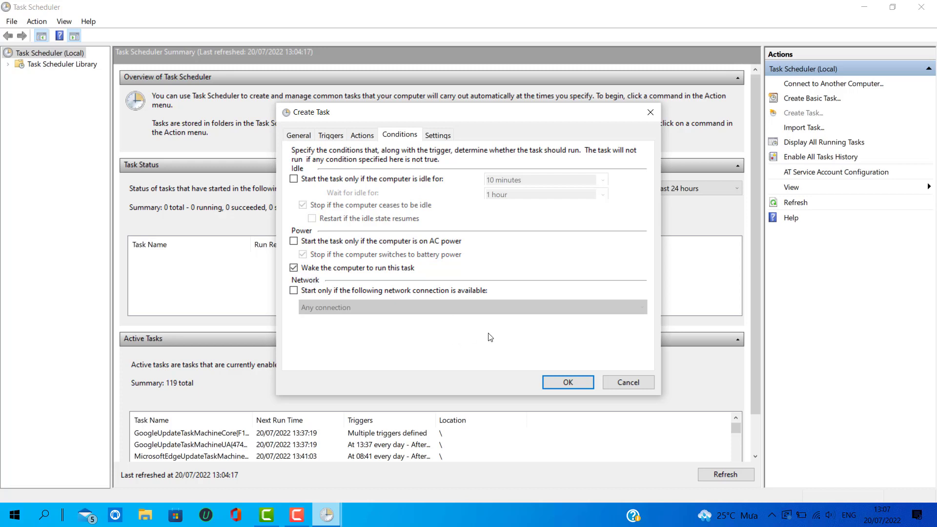
# - Try to save the new task and close Task Scheduler
pyautogui.click(574, 391)
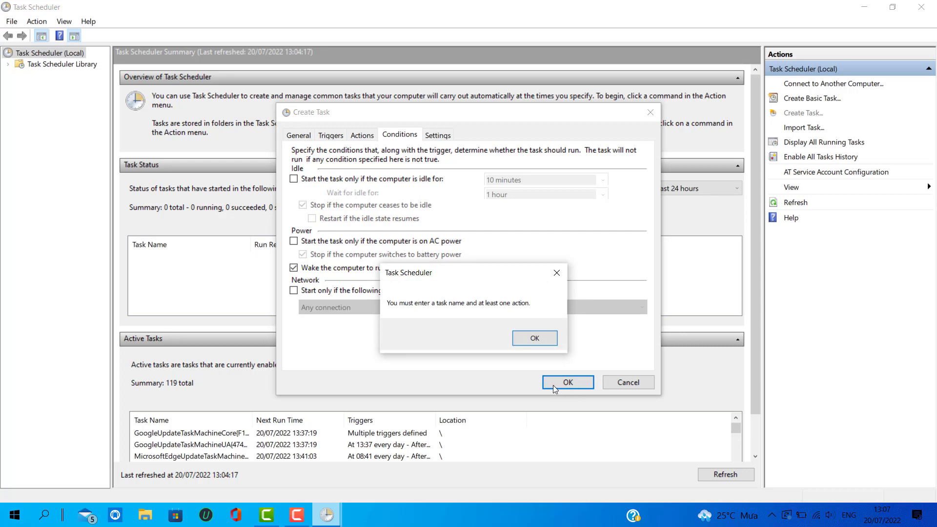
pyautogui.click(546, 341)
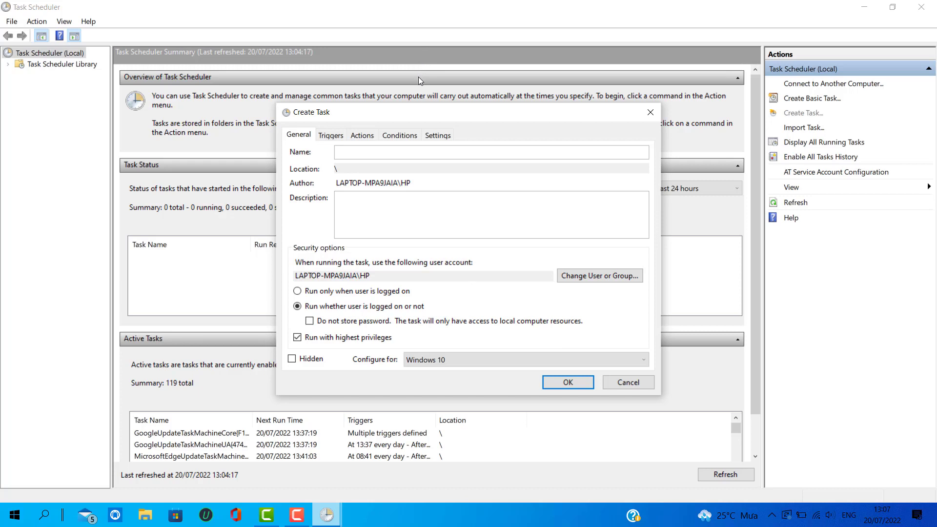
pyautogui.click(568, 382)
pyautogui.click(922, 7)
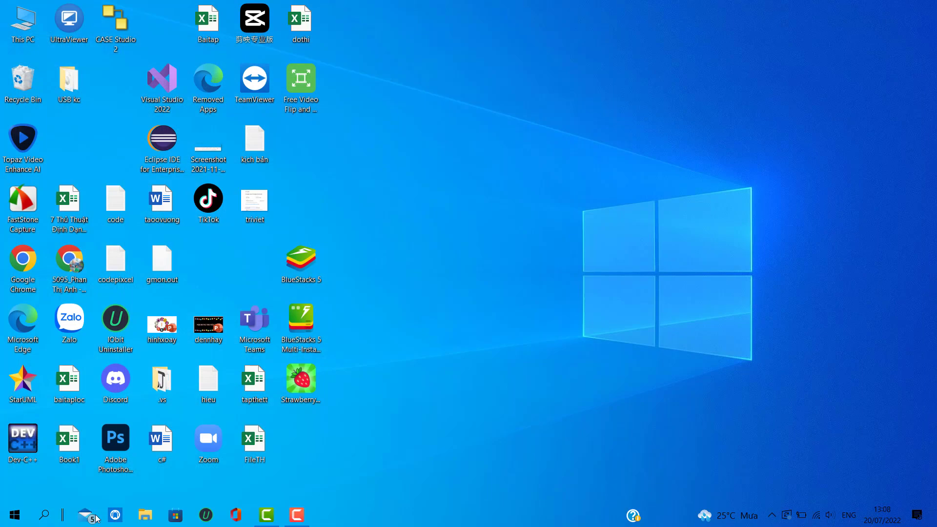
# - Find Control Panel through Windows search and open it
pyautogui.click(45, 522)
pyautogui.write('c')
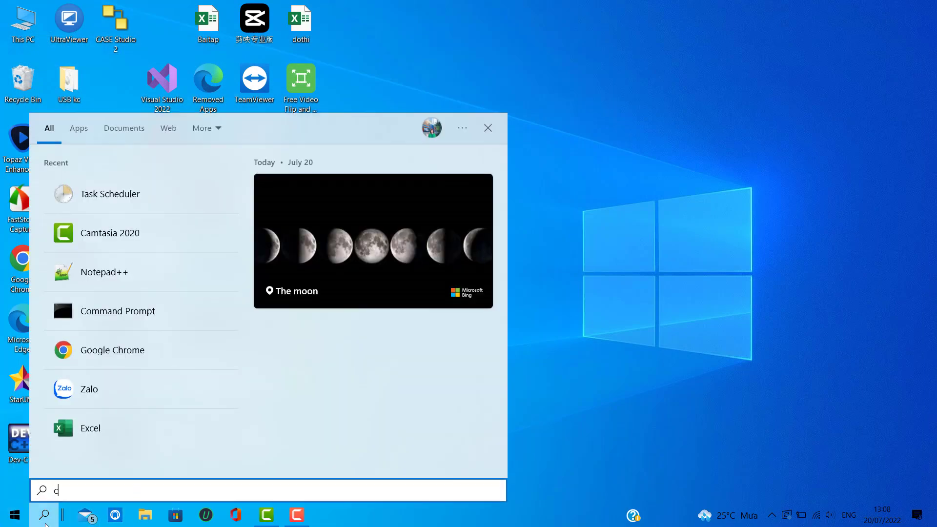
pyautogui.write('on')
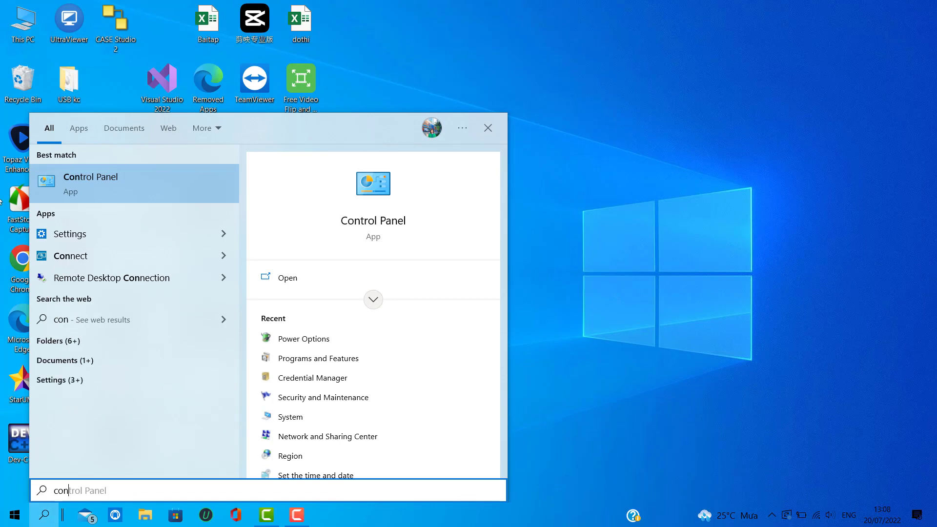
pyautogui.click(140, 180)
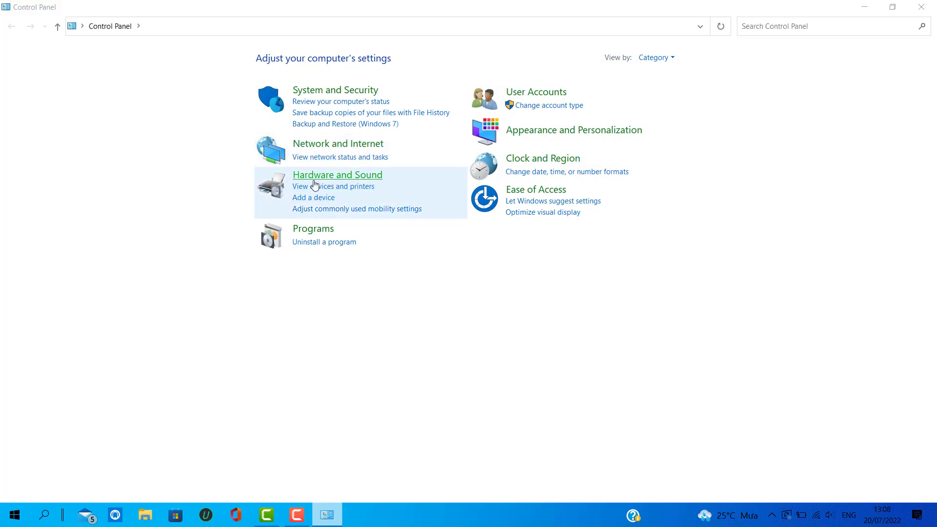
# - Open the advanced power settings of the Balanced plan from Power Options under Hardware and Sound
pyautogui.click(314, 181)
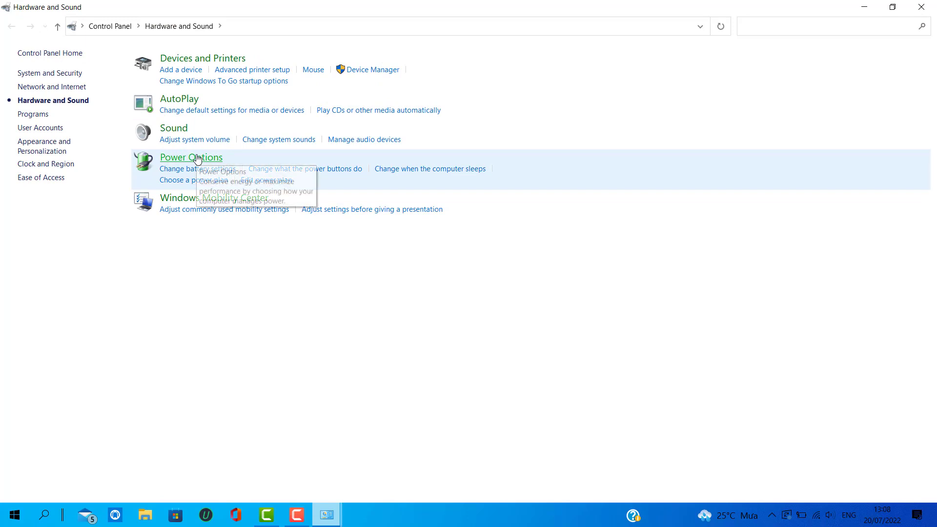
pyautogui.click(197, 159)
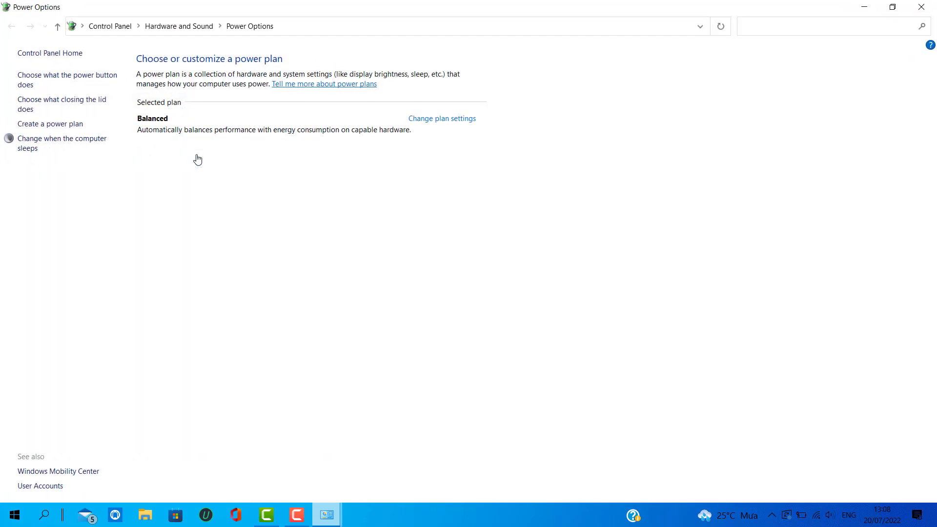
pyautogui.click(445, 125)
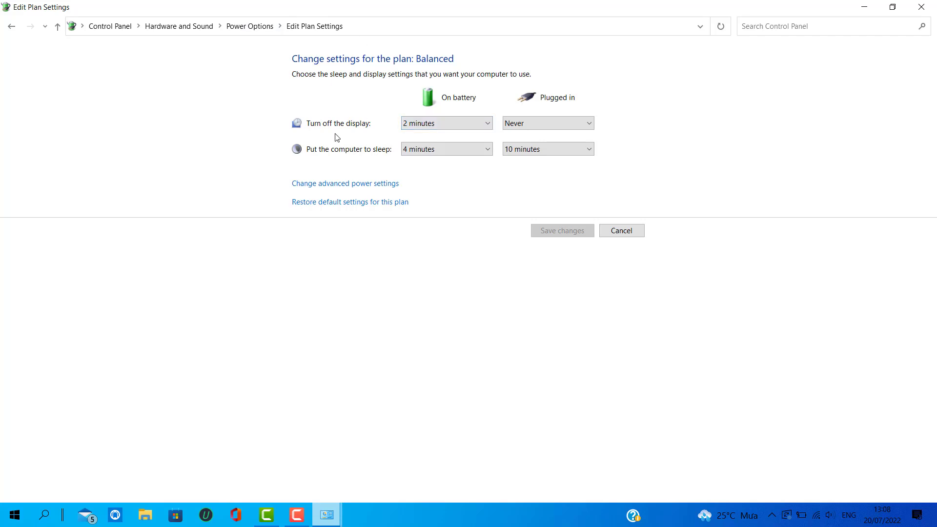
pyautogui.click(316, 185)
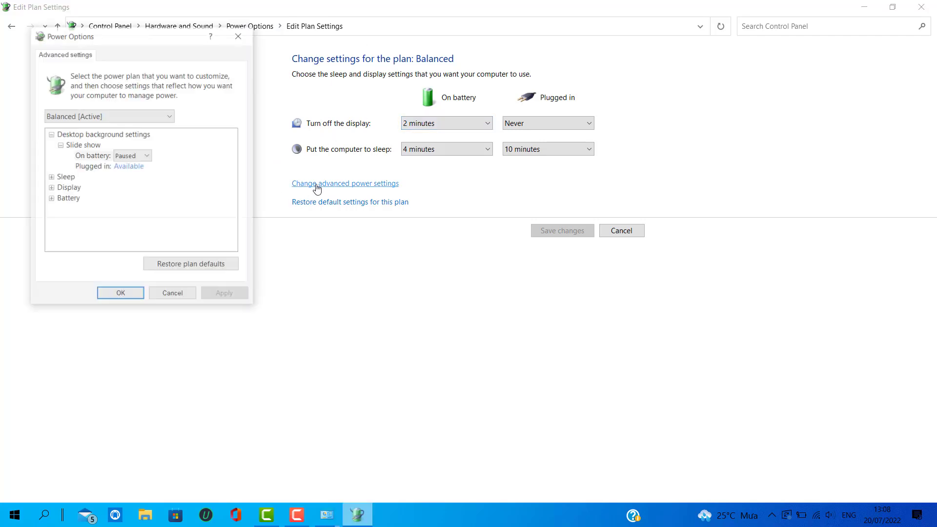
pyautogui.moveTo(161, 39); pyautogui.dragTo(412, 174)
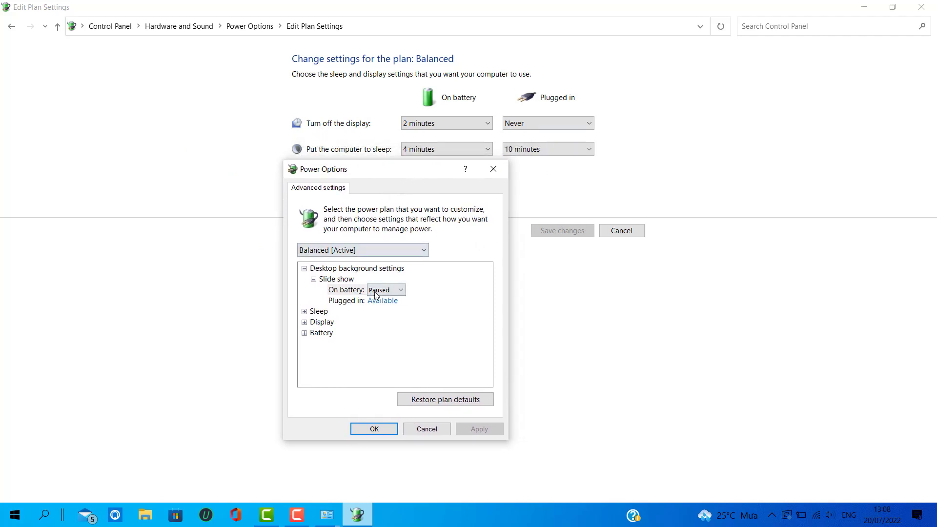
# - Examine the Balanced plan's Sleep after settings for battery and plugged in, accept the dialog and close the Control Panel windows
pyautogui.click(305, 313)
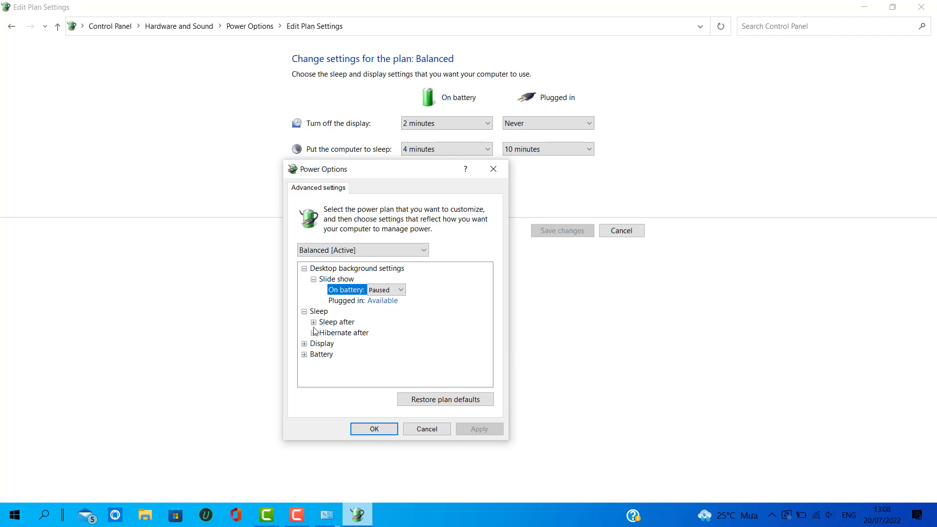
pyautogui.click(313, 323)
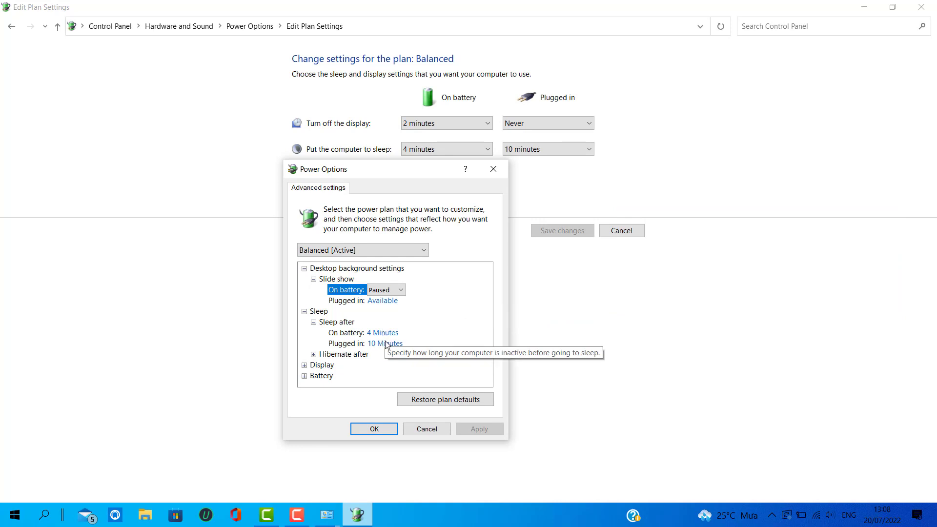
pyautogui.click(375, 429)
pyautogui.click(922, 7)
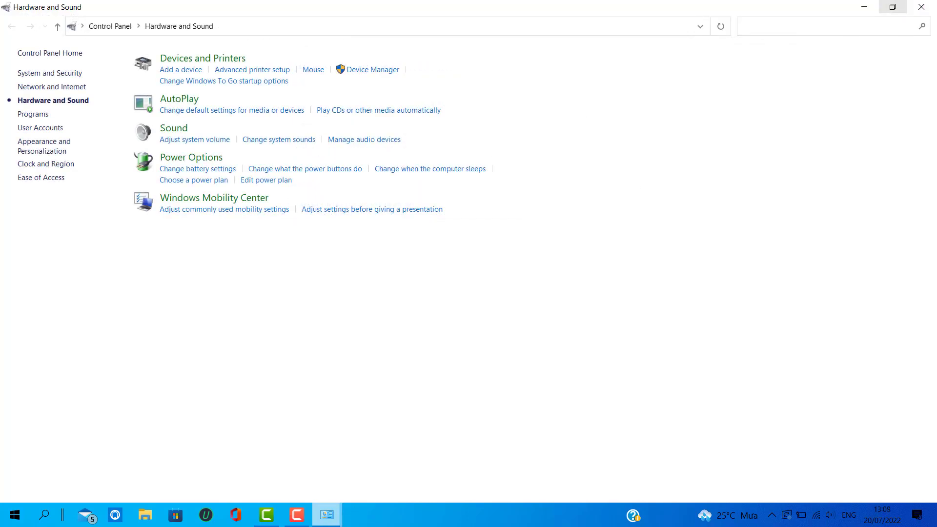
pyautogui.click(922, 6)
pyautogui.click(922, 6)
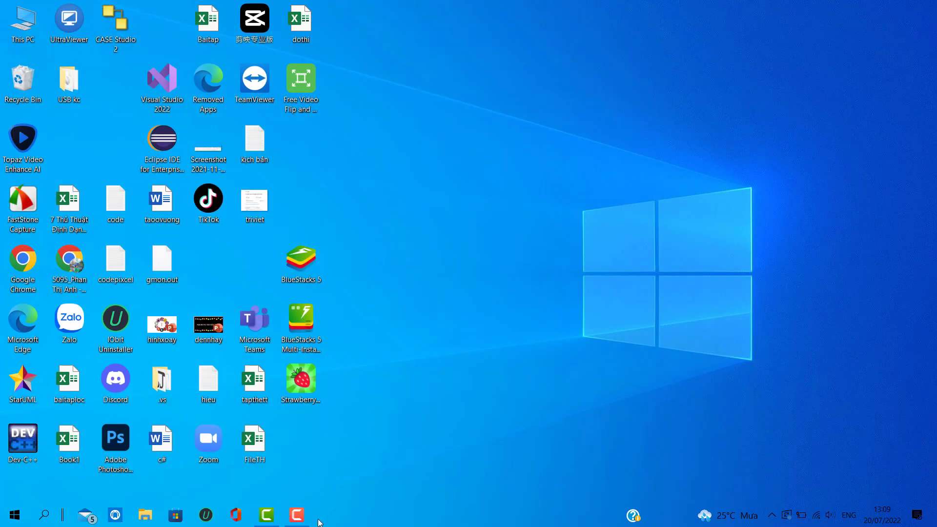